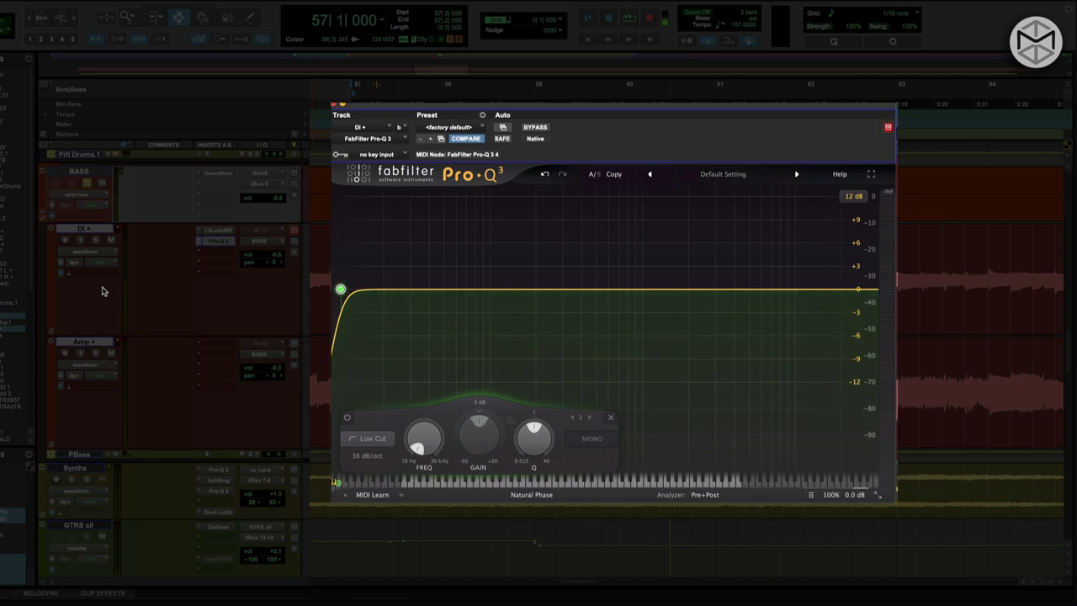
- During playback, raise the low-cut band on the DI track's EQ and set its frequency to exactly 100 Hz
mouse_move(340, 292)
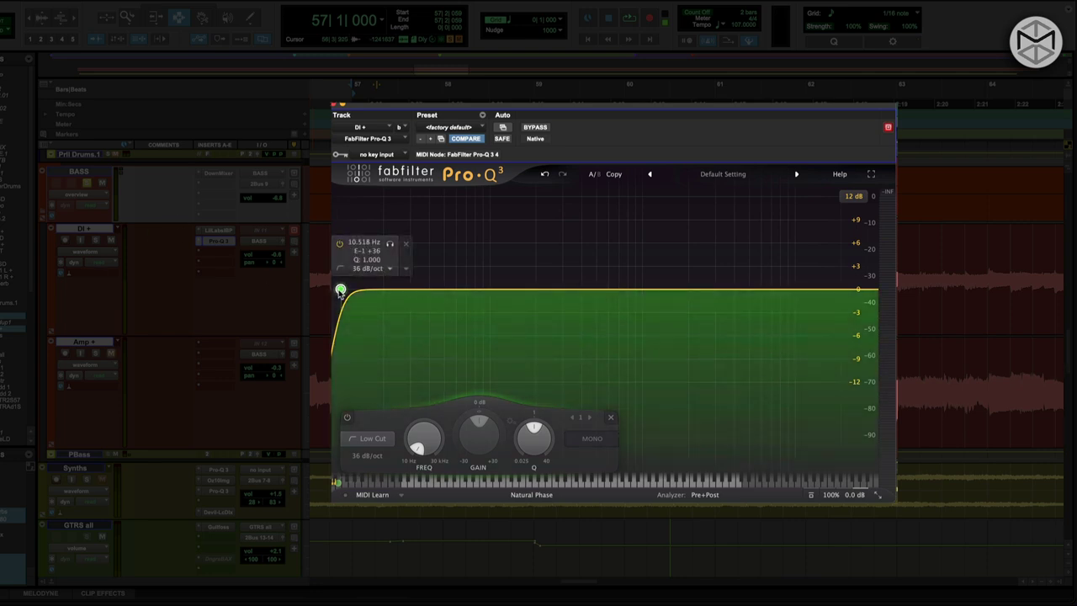
key(space)
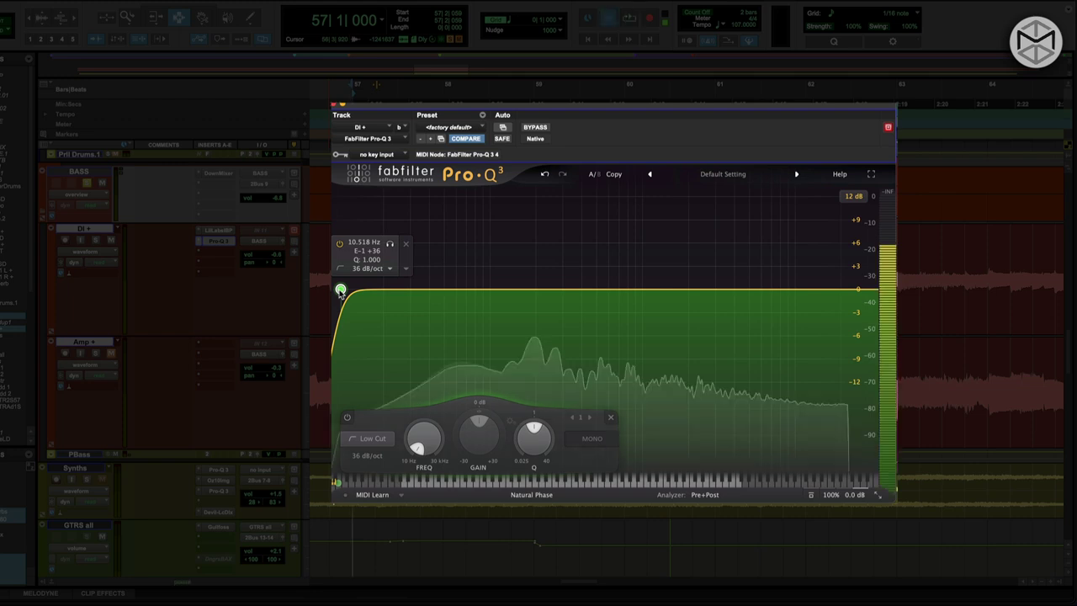
drag(340, 291, 365, 338)
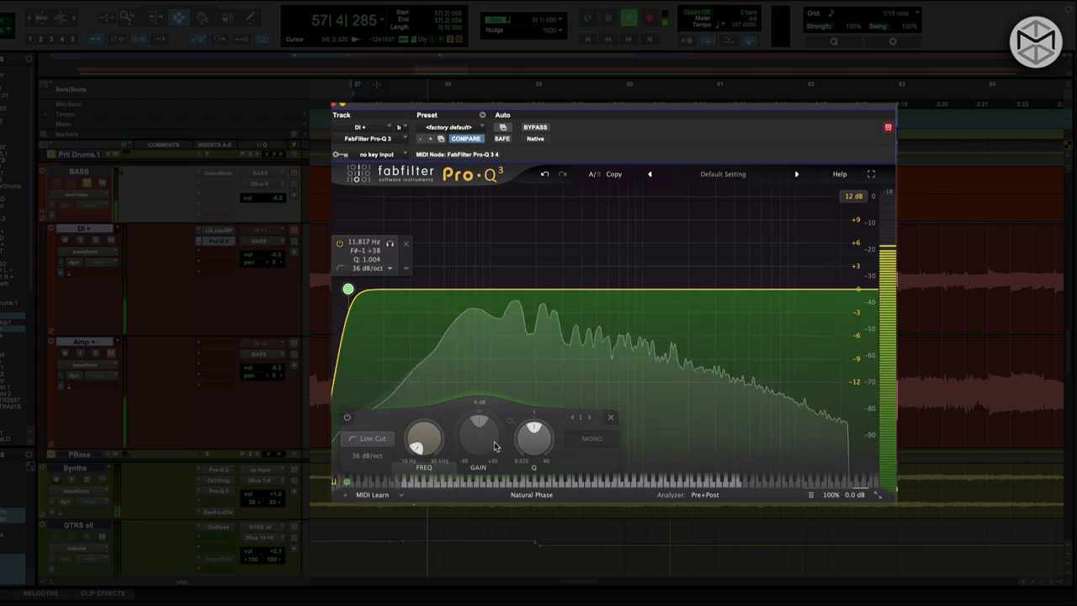
drag(424, 435, 425, 332)
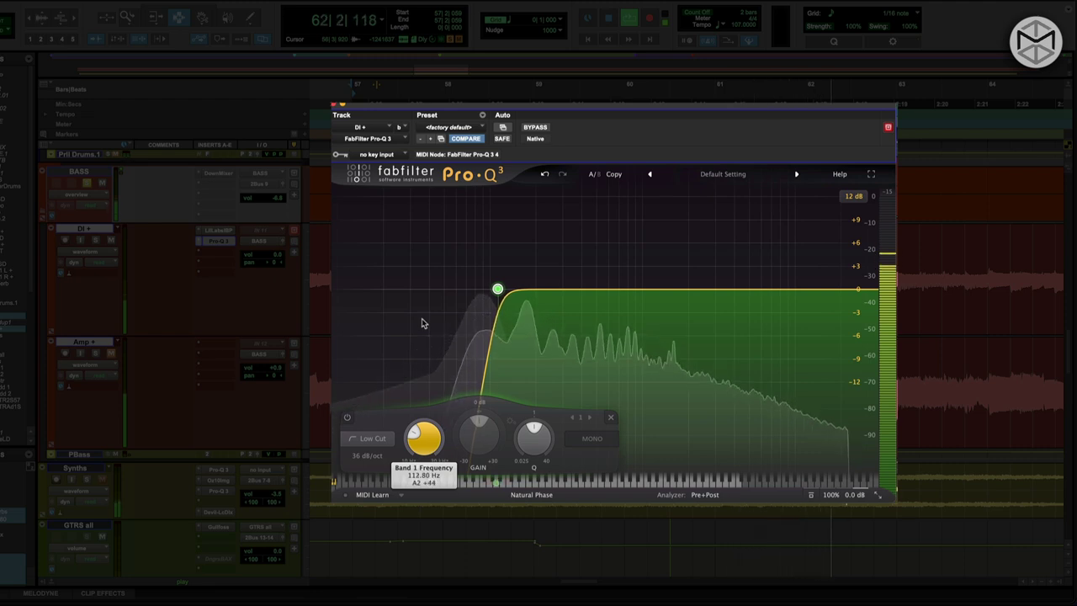
drag(423, 326, 423, 327)
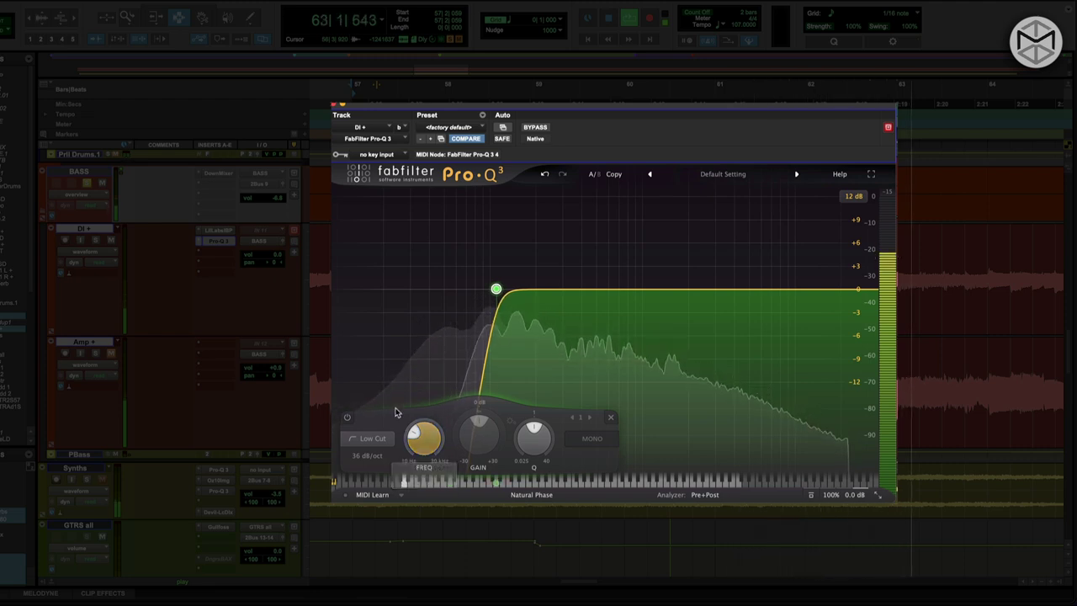
mouse_move(489, 264)
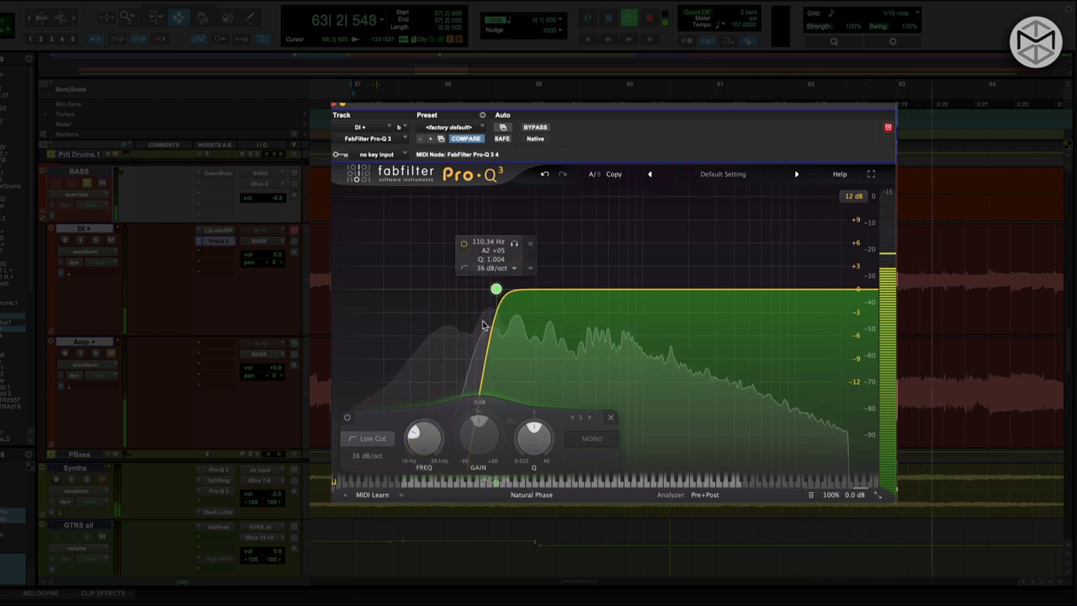
click(483, 243)
text(100)
key(Return)
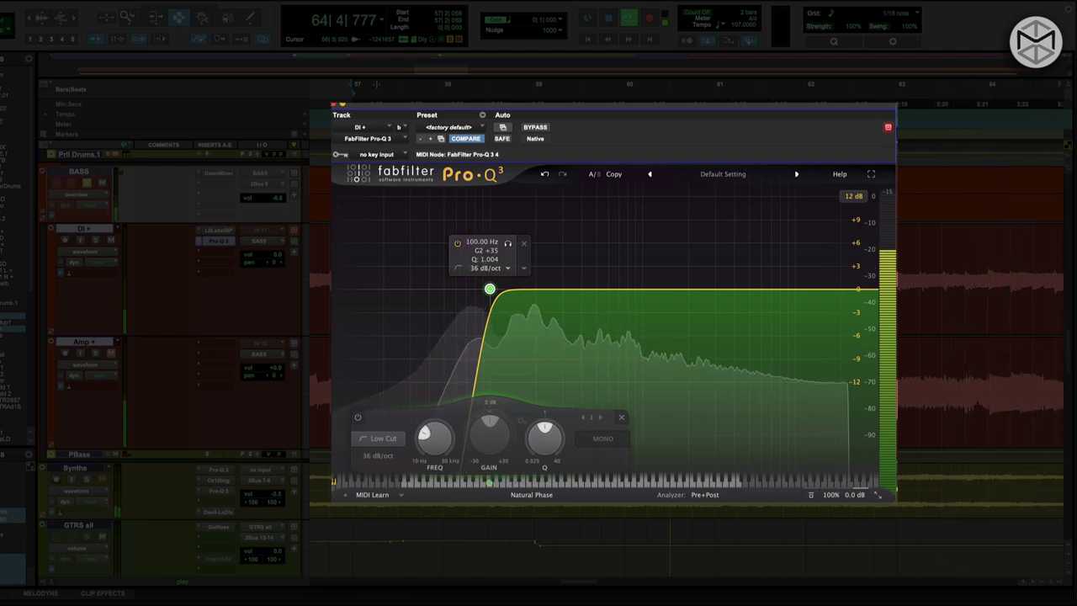
key(space)
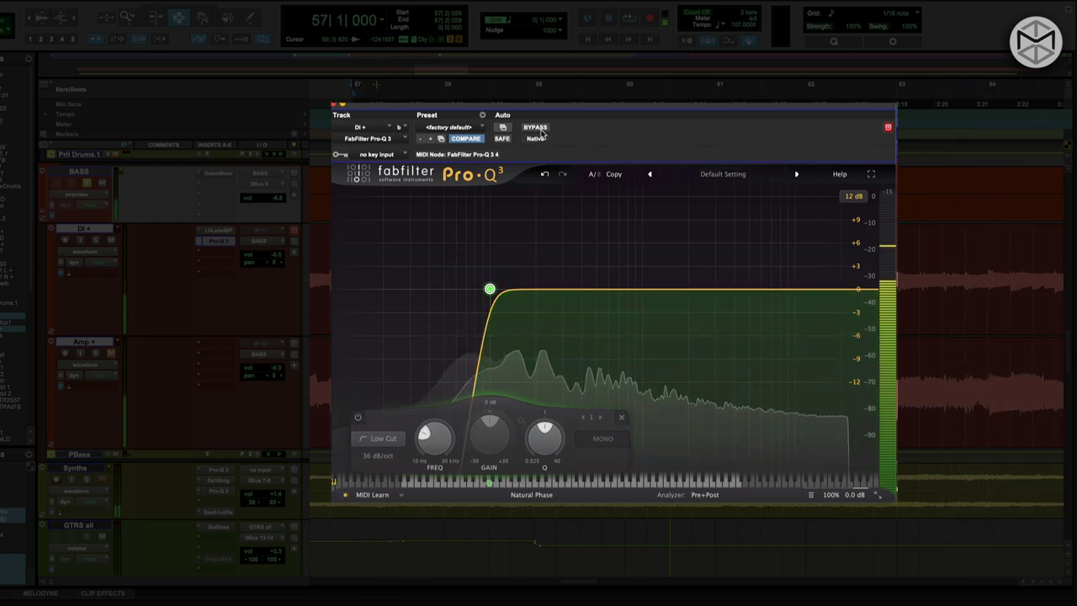
- Play the bass and compare the DI track's sound with the EQ bypassed and active
key(space)
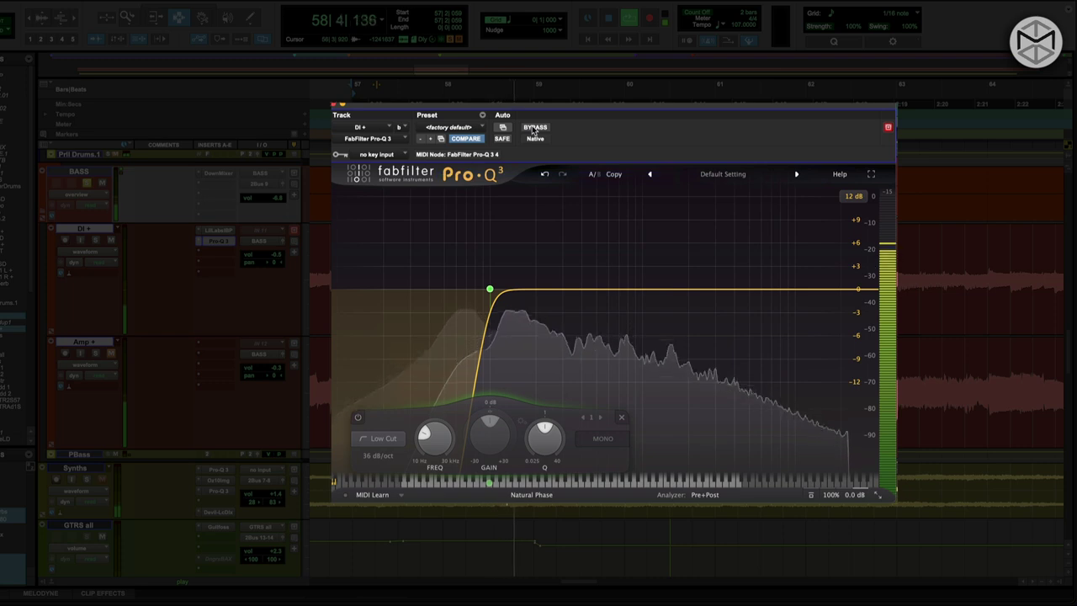
click(535, 127)
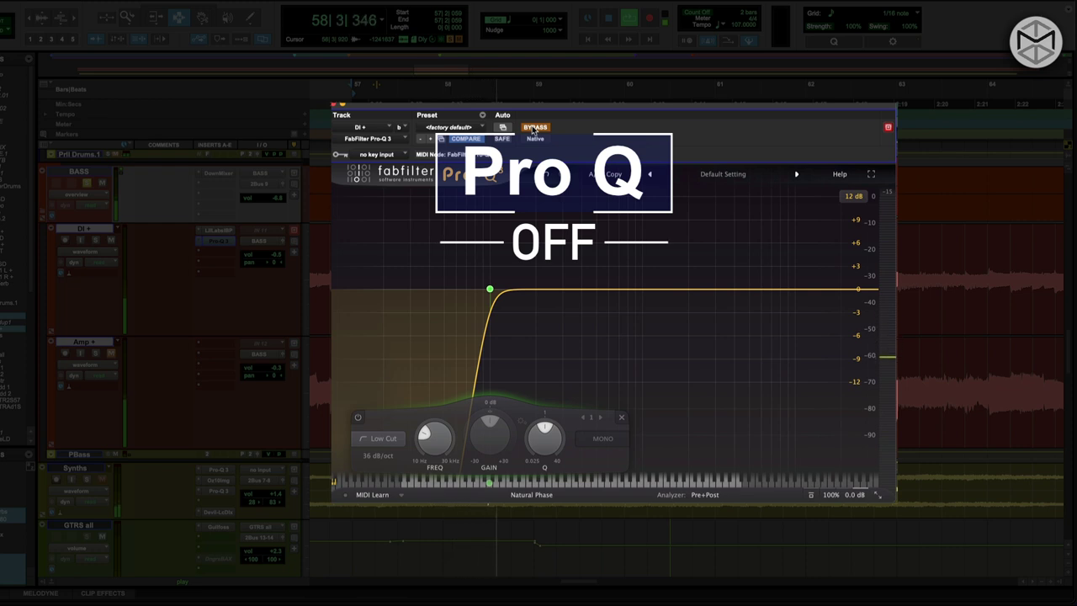
click(535, 127)
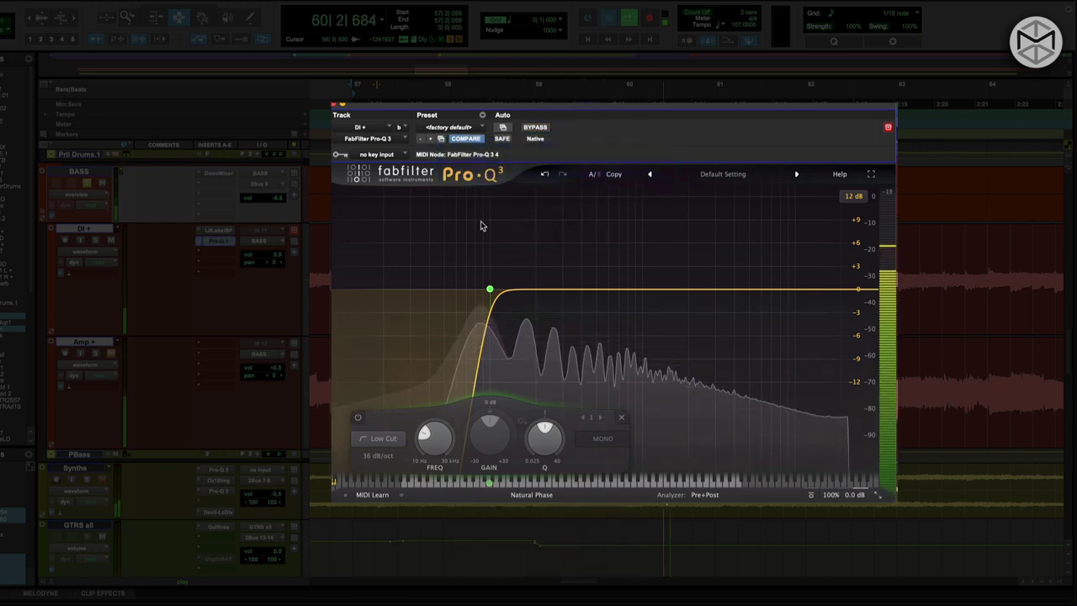
key(space)
- Lower the DI low cut to about 13 Hz, and during playback sweep it soloed up to about 105 Hz
mouse_move(488, 289)
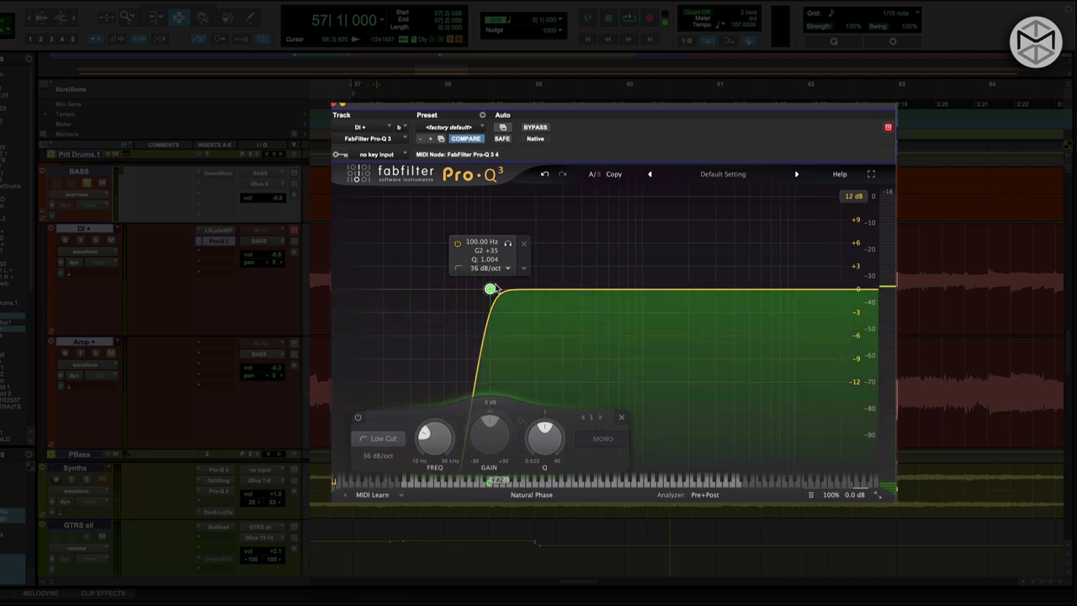
drag(489, 289, 354, 294)
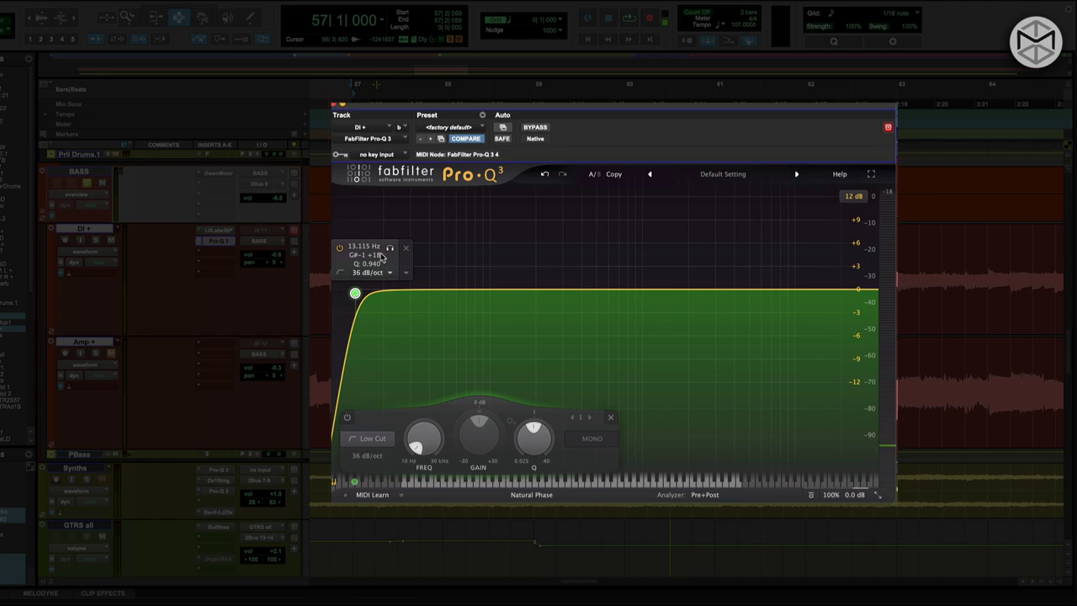
key(space)
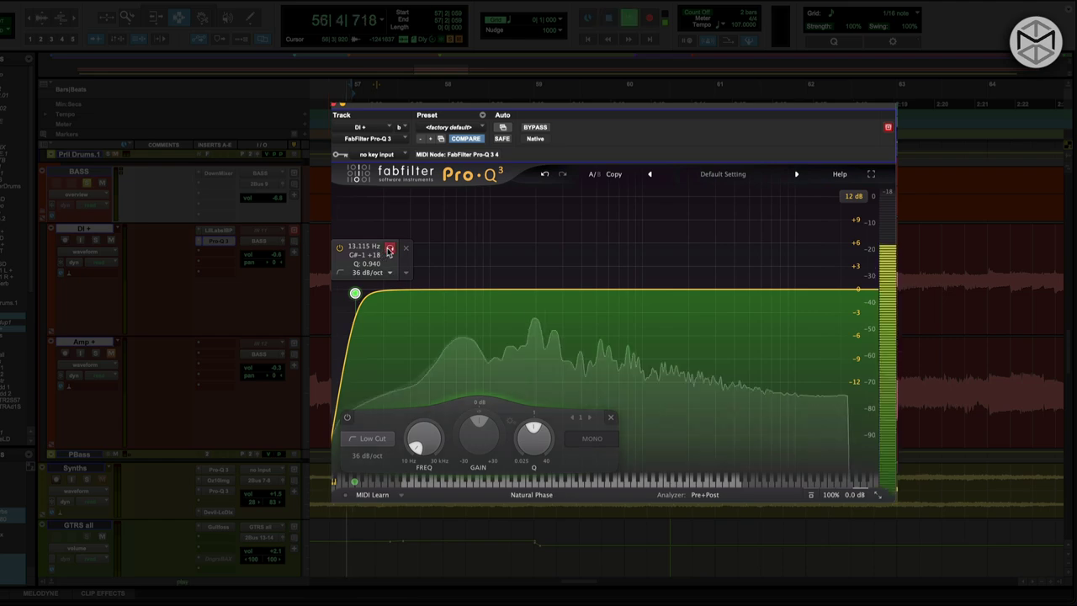
drag(389, 250, 537, 251)
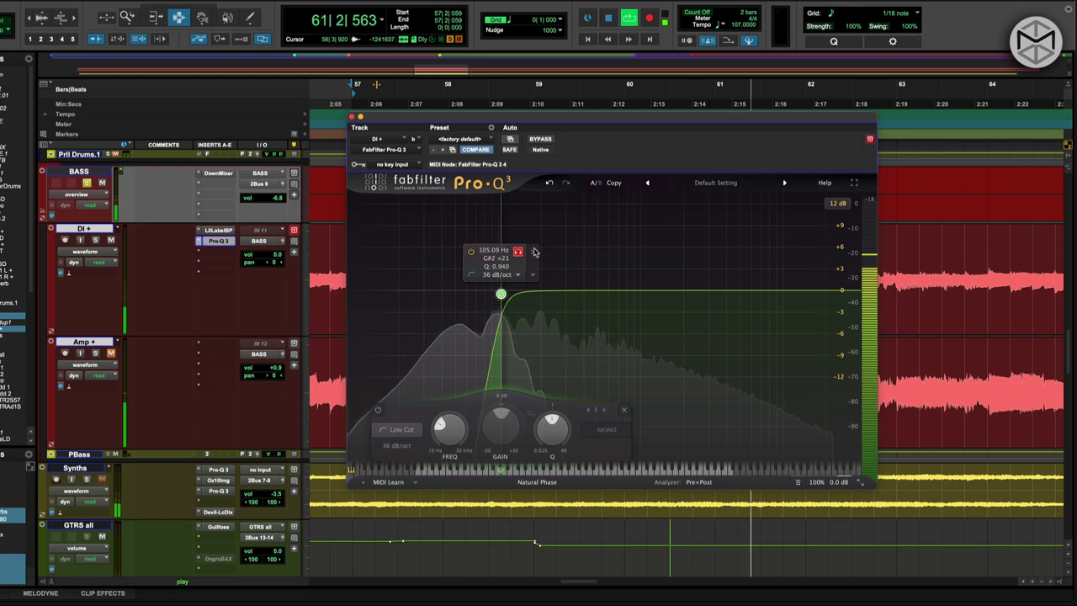
drag(534, 251, 532, 253)
key(space)
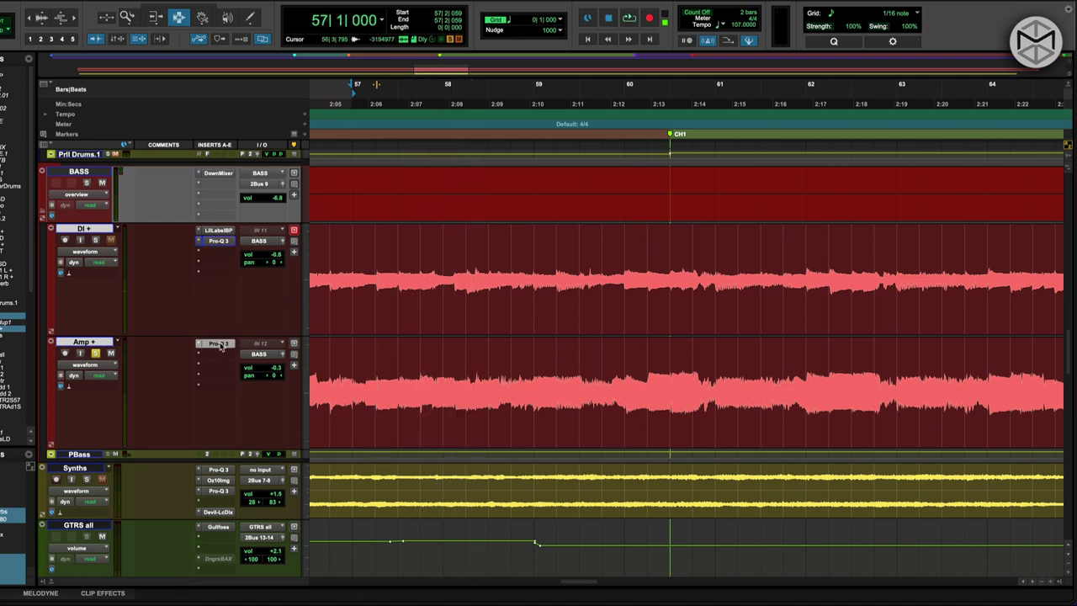
- Change the band on the Amp track's Pro-Q 3 to High Cut and compare the sound with the EQ bypassed
click(218, 344)
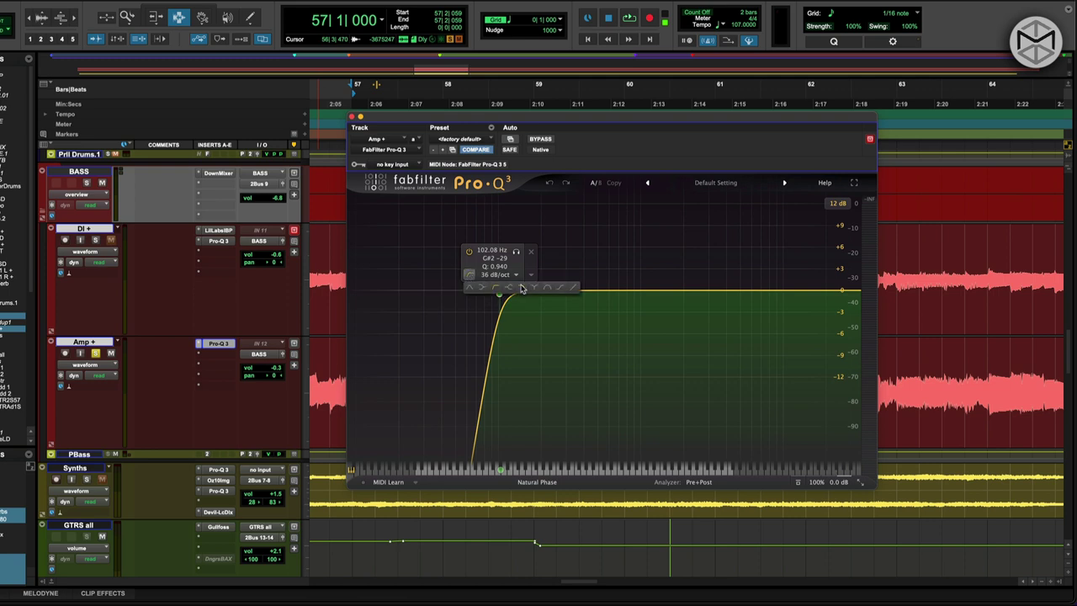
click(521, 288)
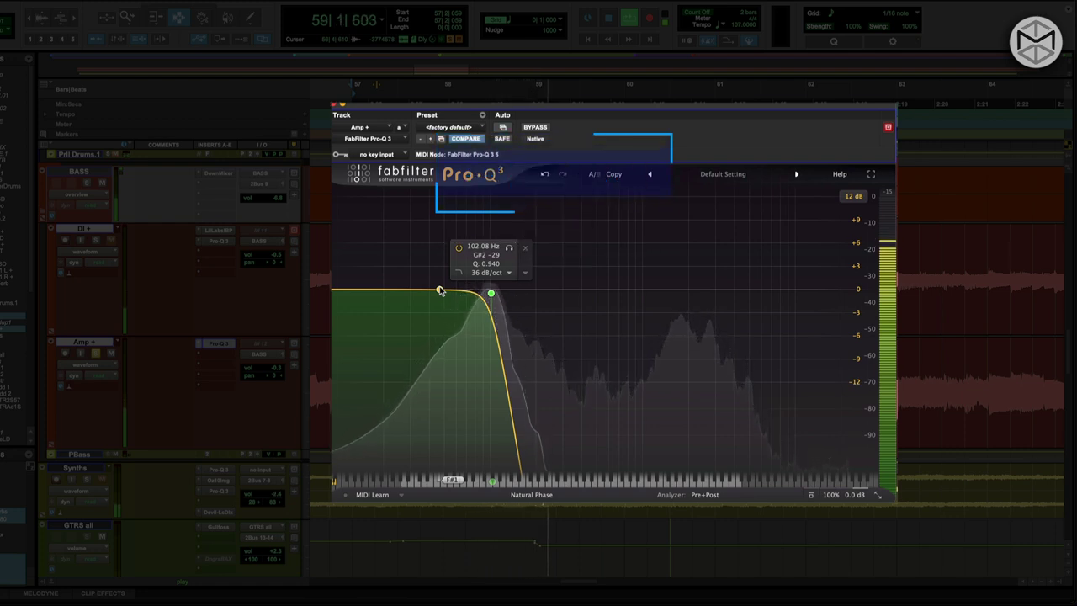
click(537, 127)
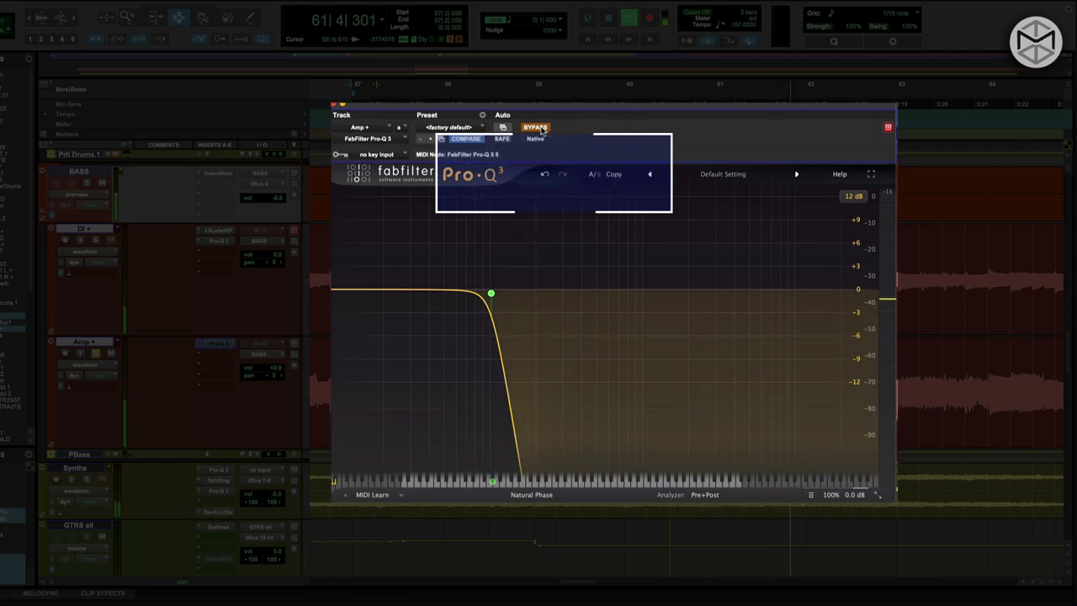
click(541, 128)
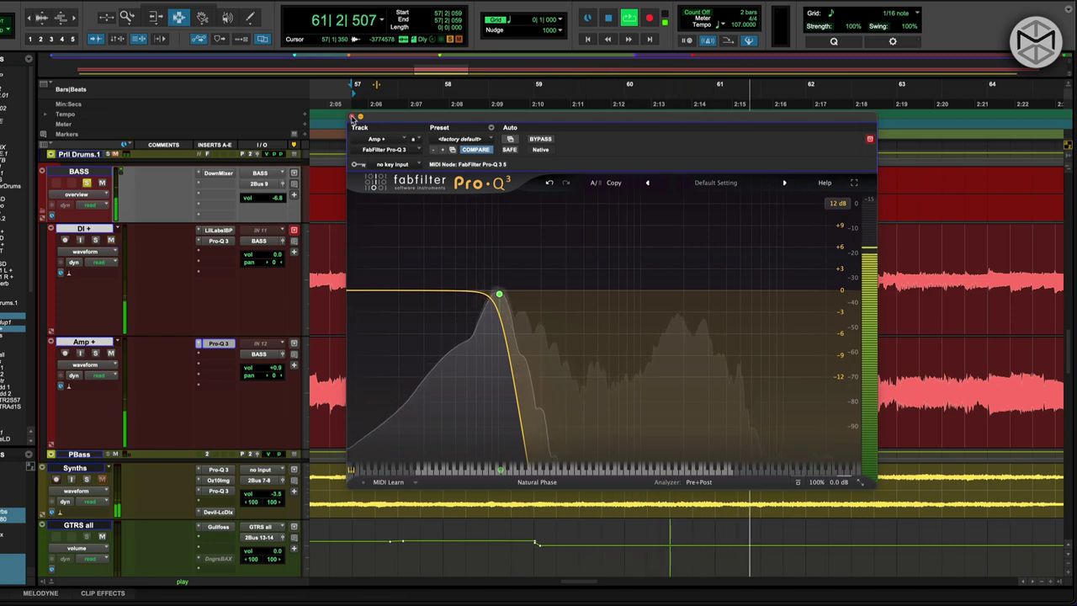
click(351, 117)
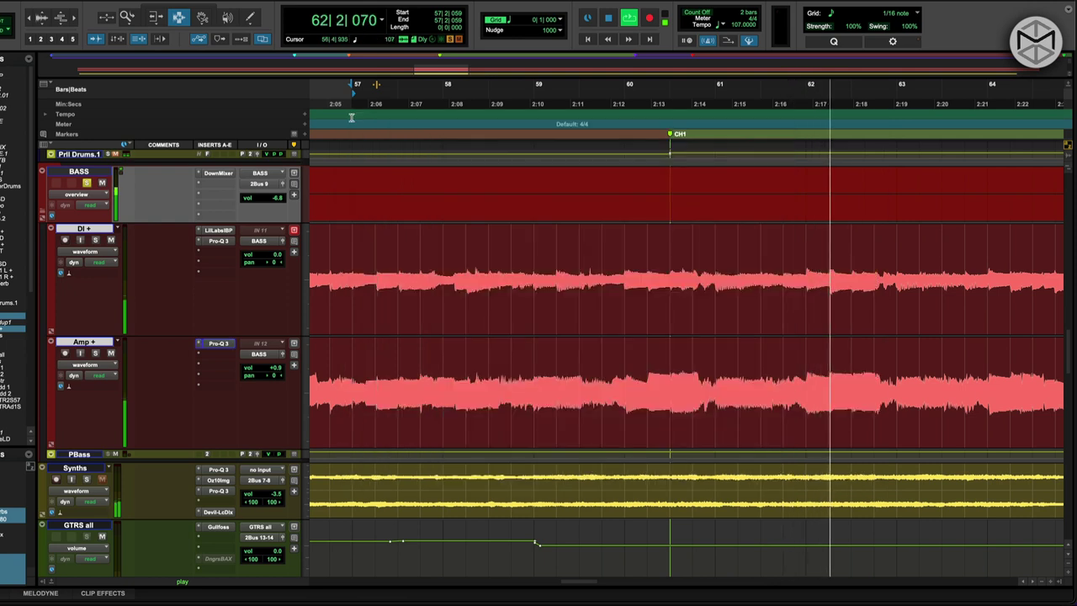
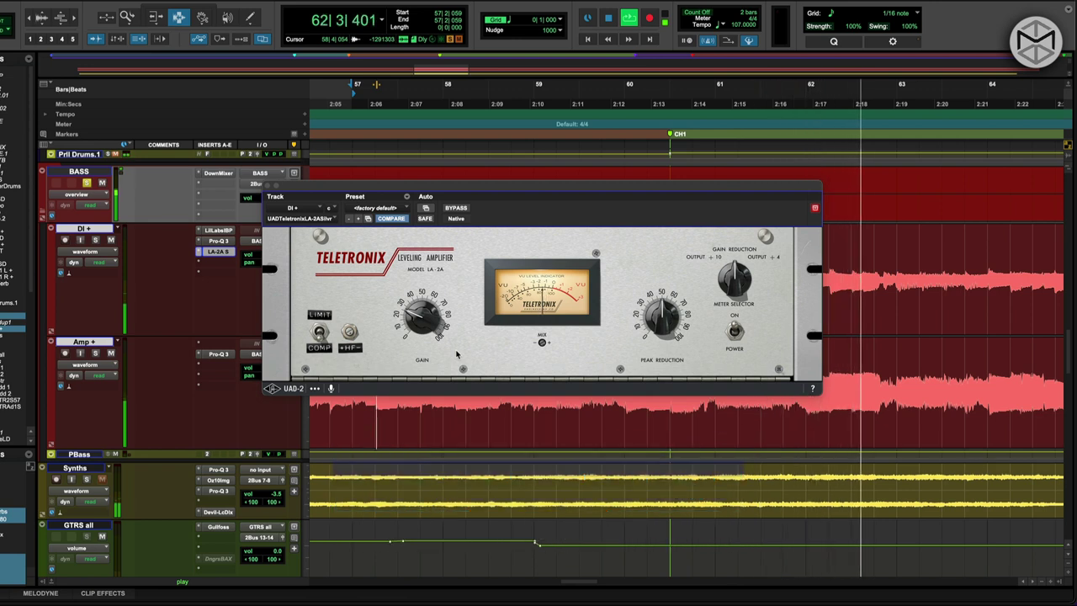
- Compare the bass processing by toggling its bypass, stop playback and close the LA-2A window
key(ctrl+shift+b)
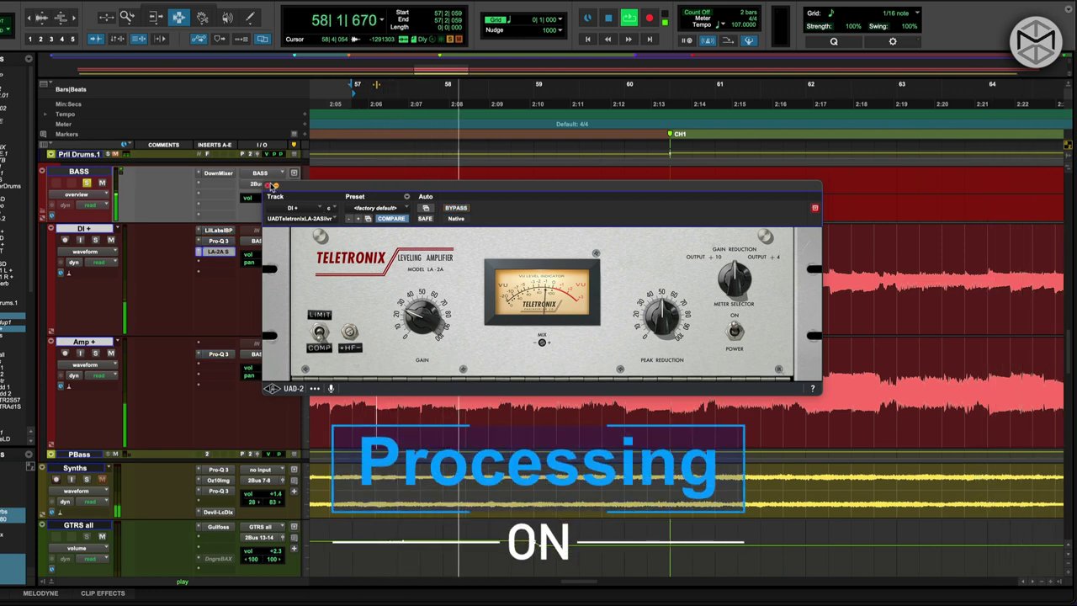
key(space)
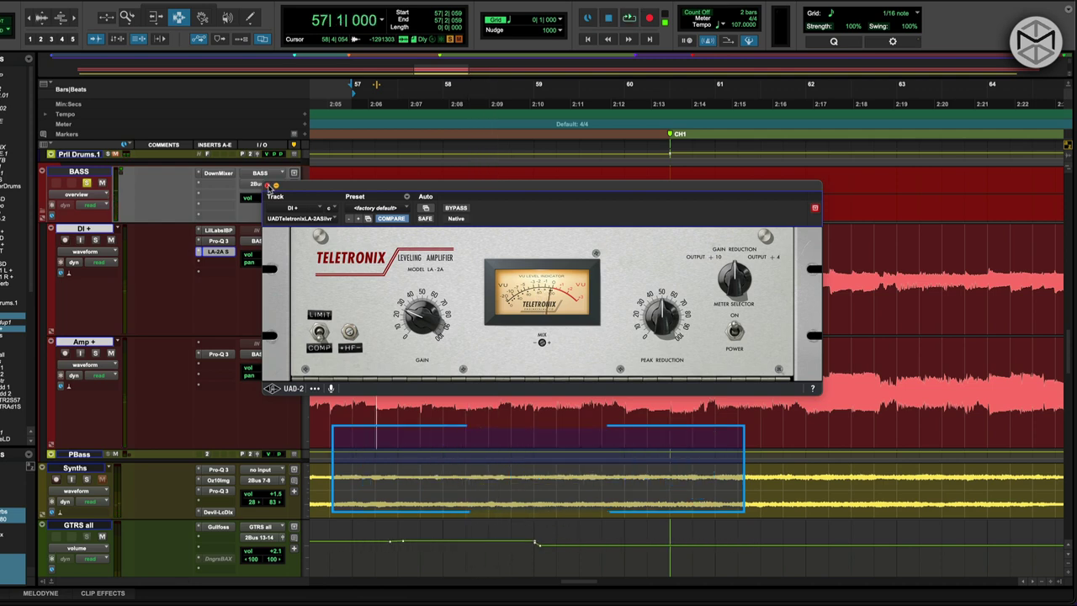
click(267, 185)
- Show the mixer and insert the C4 multiband processor on the BASS track below DownMixer
key(super+equal)
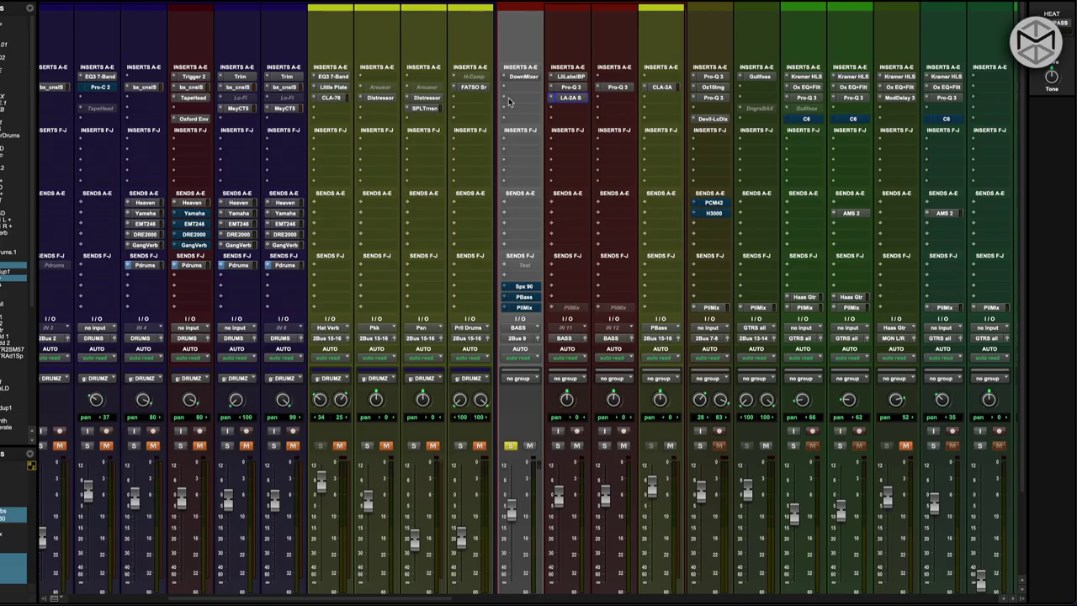
click(511, 77)
click(509, 99)
text(c4)
key(Return)
drag(518, 188, 583, 165)
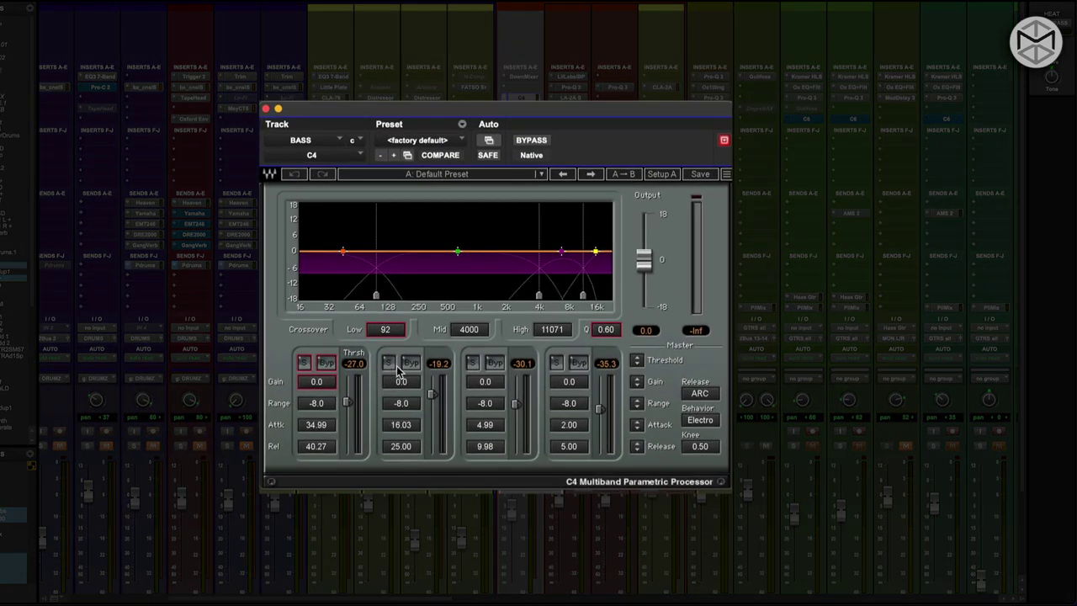
- Bypass the three upper bands of the C4 and set the low crossover to 120 Hz
click(434, 343)
click(495, 360)
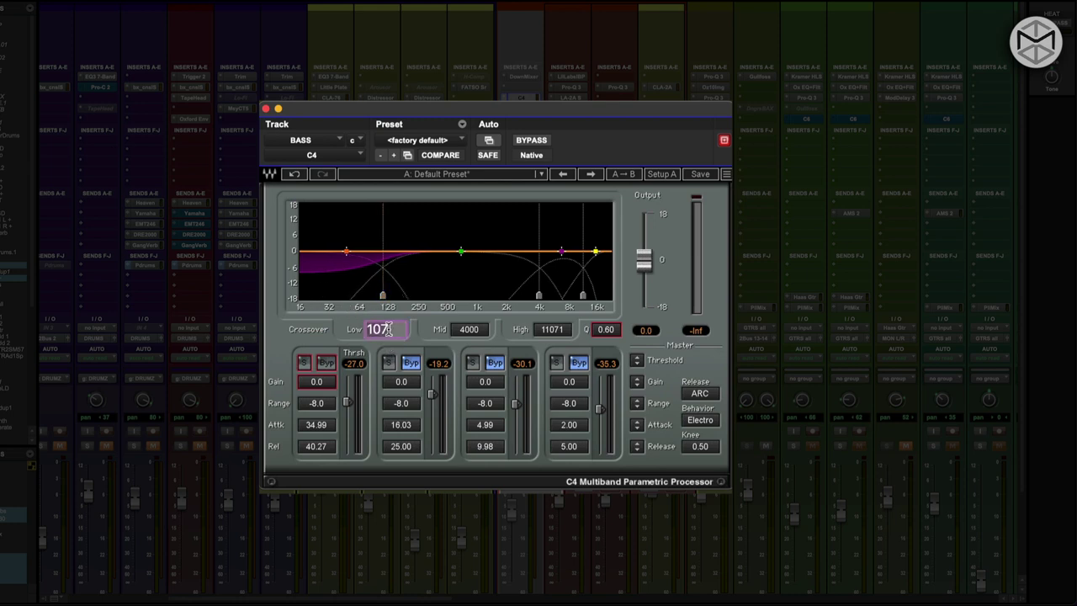
text(0)
key(Return)
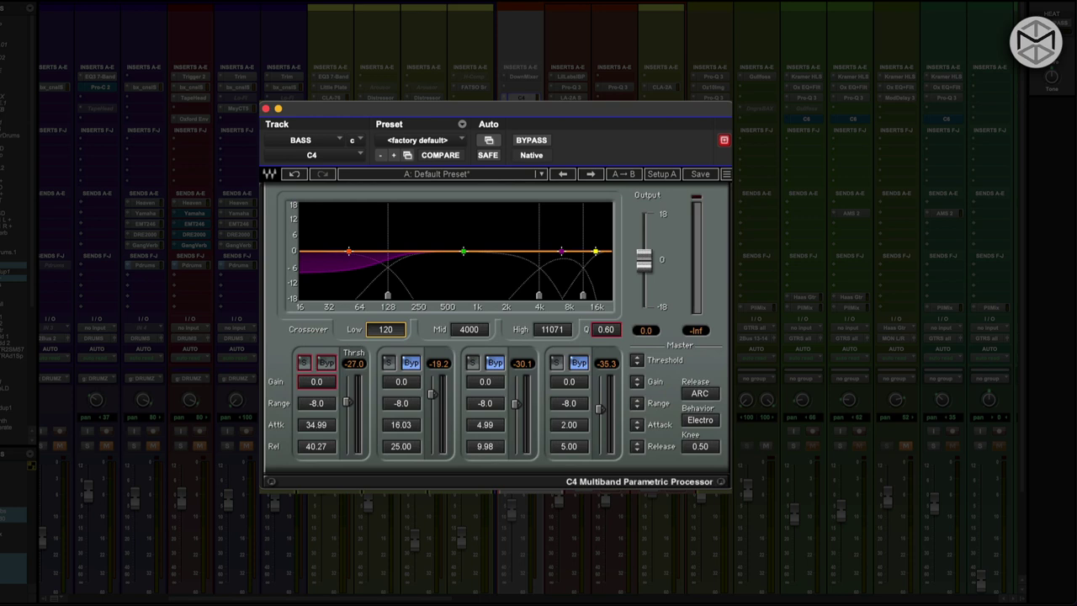
- During playback, set the C4 low band to range -7.5, threshold -48.3, gain 7.5, attack 44.56 and release 29.92
click(317, 403)
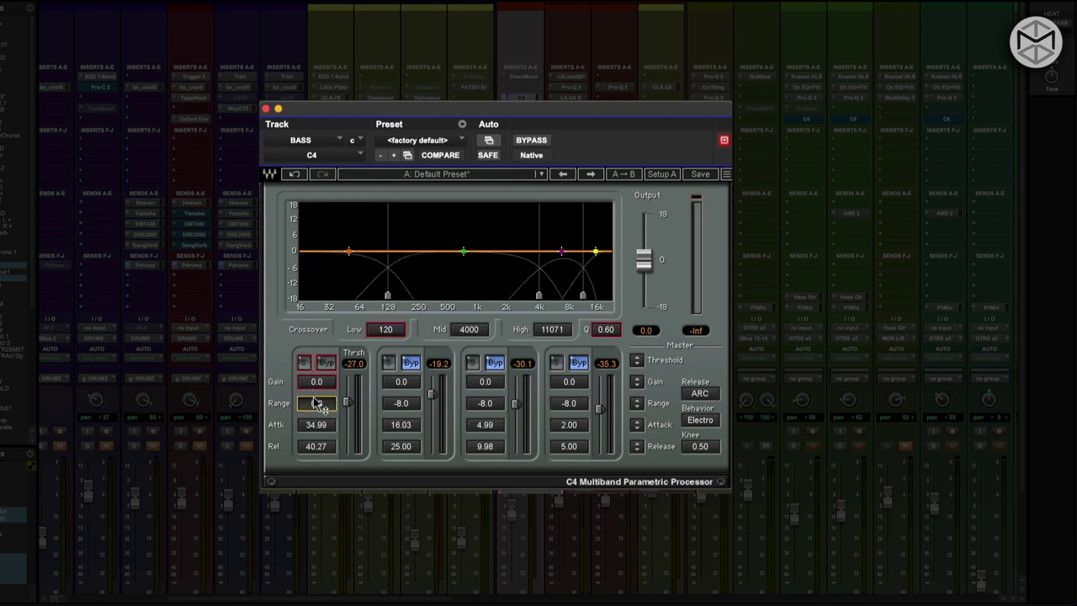
click(305, 363)
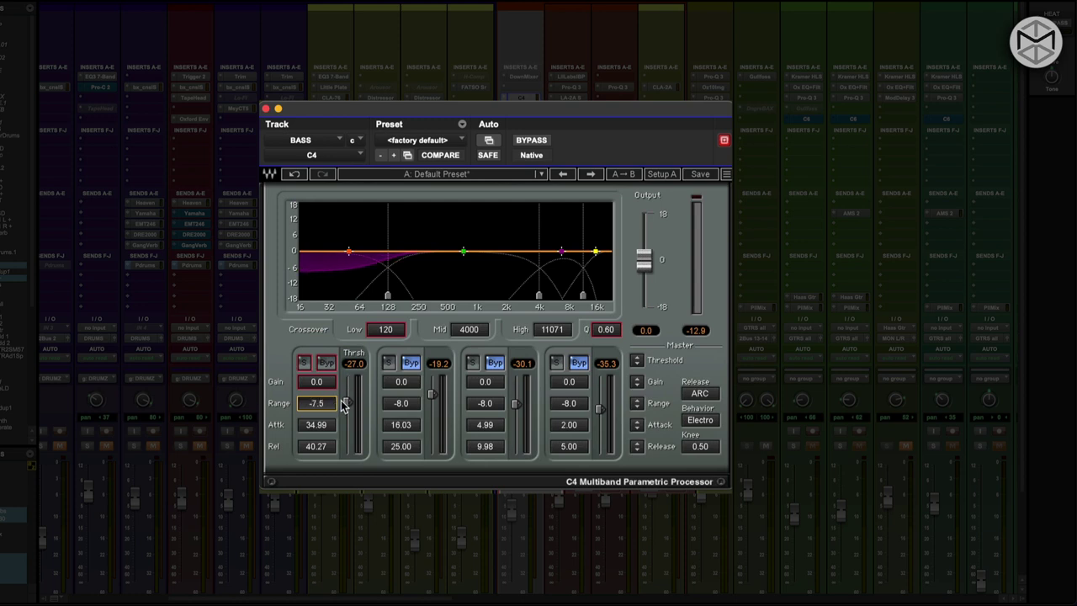
key(space)
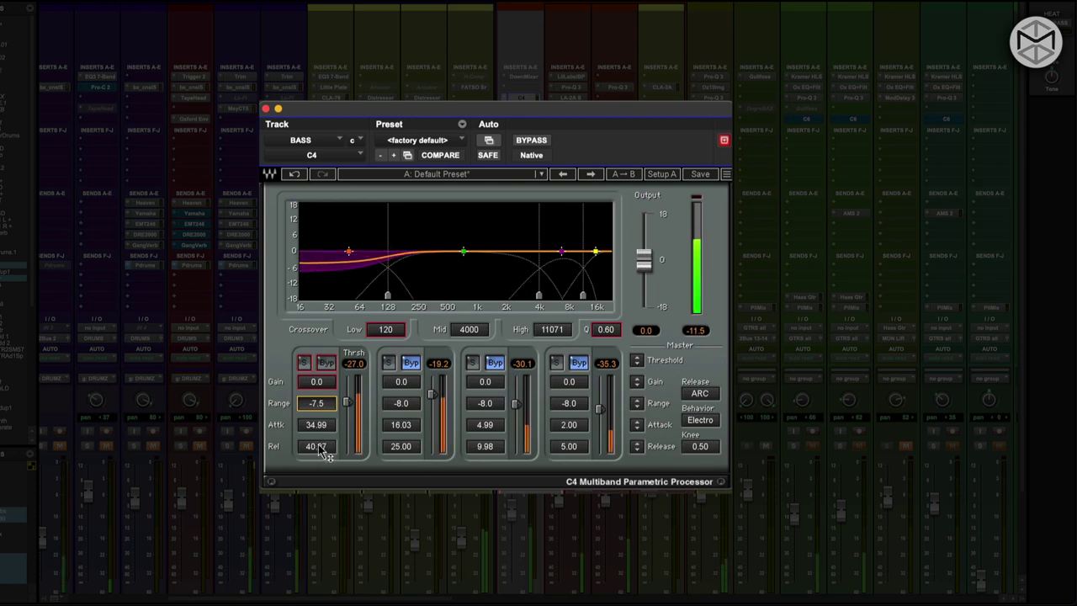
click(317, 447)
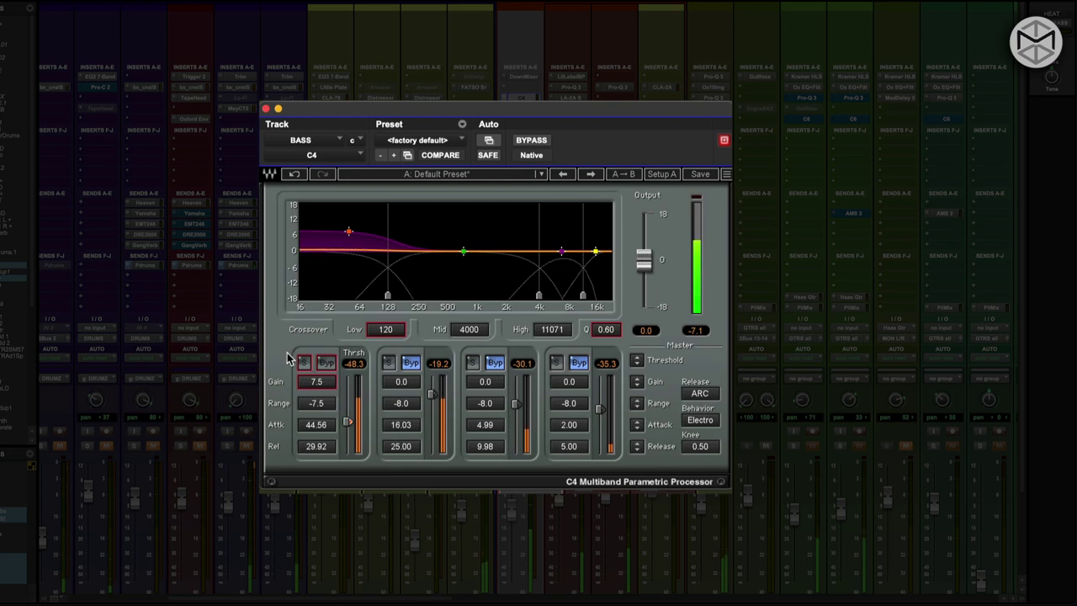
- Compare the BASS track's sound with the C4 bypassed and active during playback
click(546, 141)
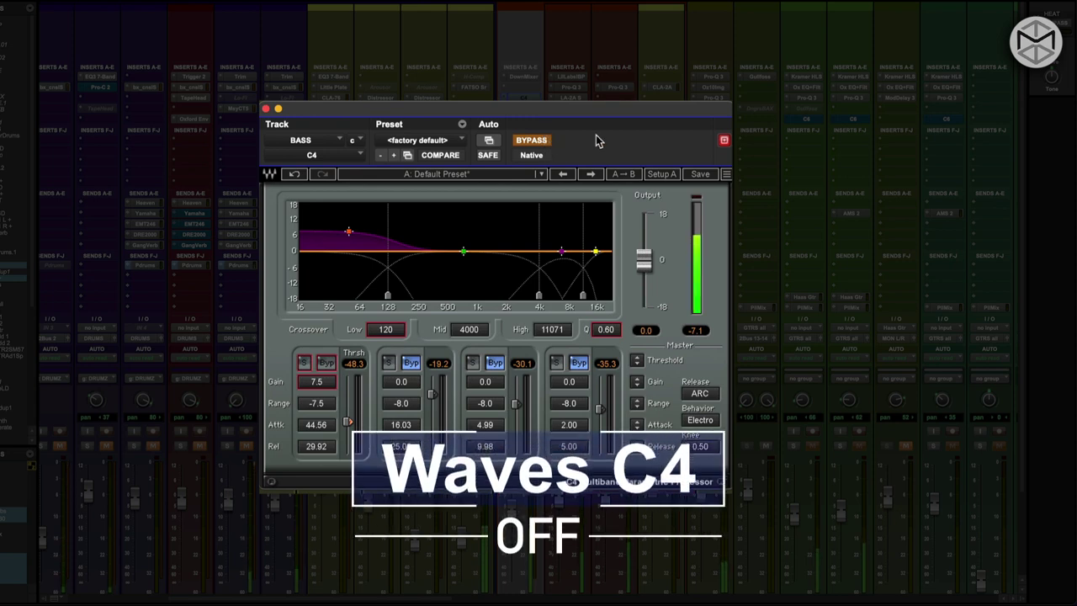
click(532, 140)
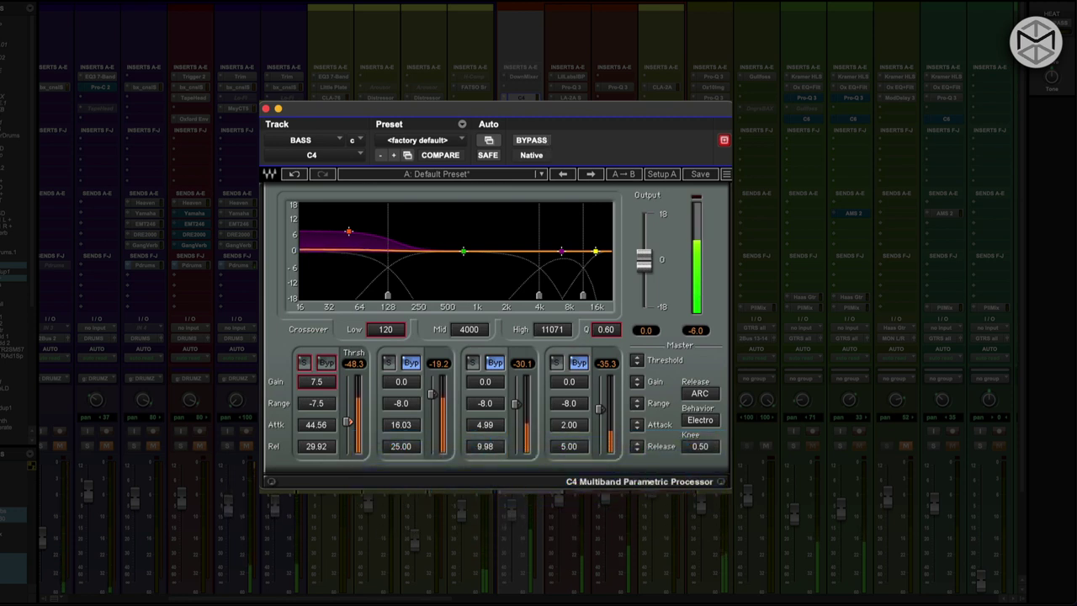
click(529, 141)
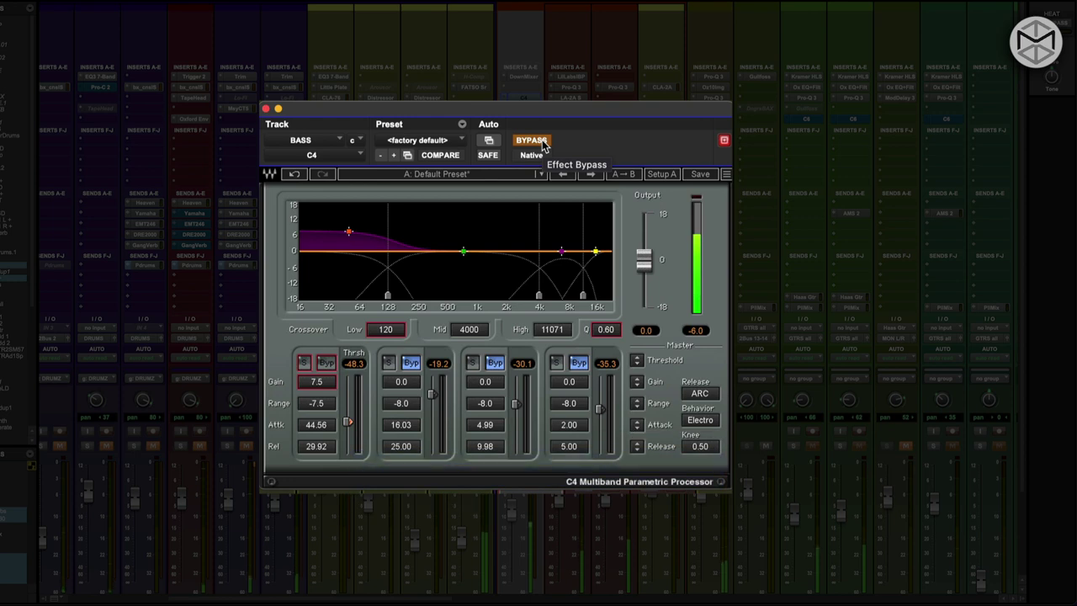
- Take the C4 out of bypass and unmute the BASS track's PBass and PllMix sends, checking the CLA-2A compressor on PBass
click(543, 143)
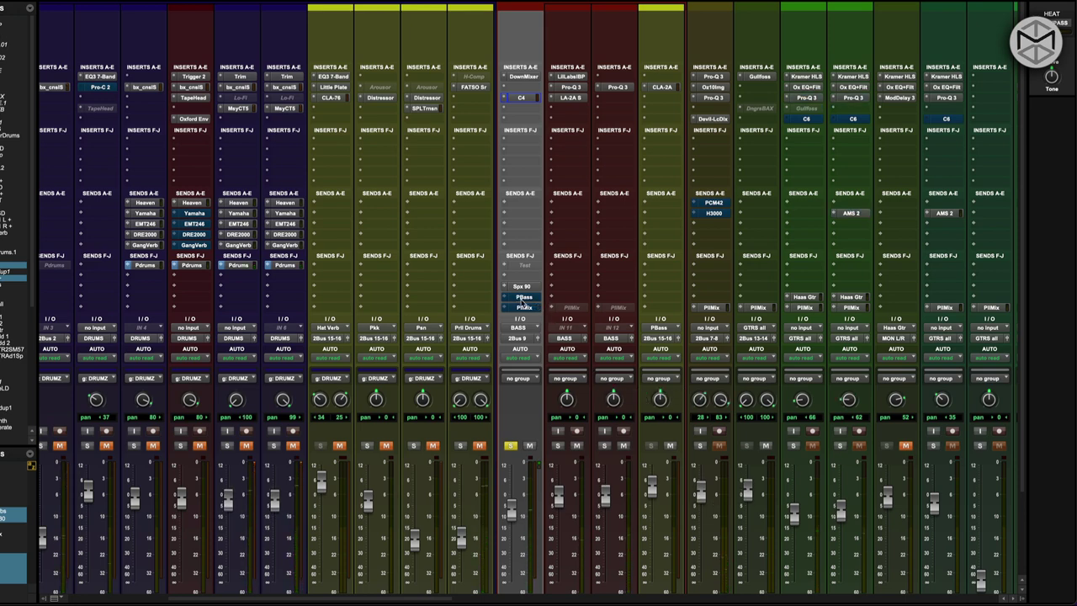
click(522, 298)
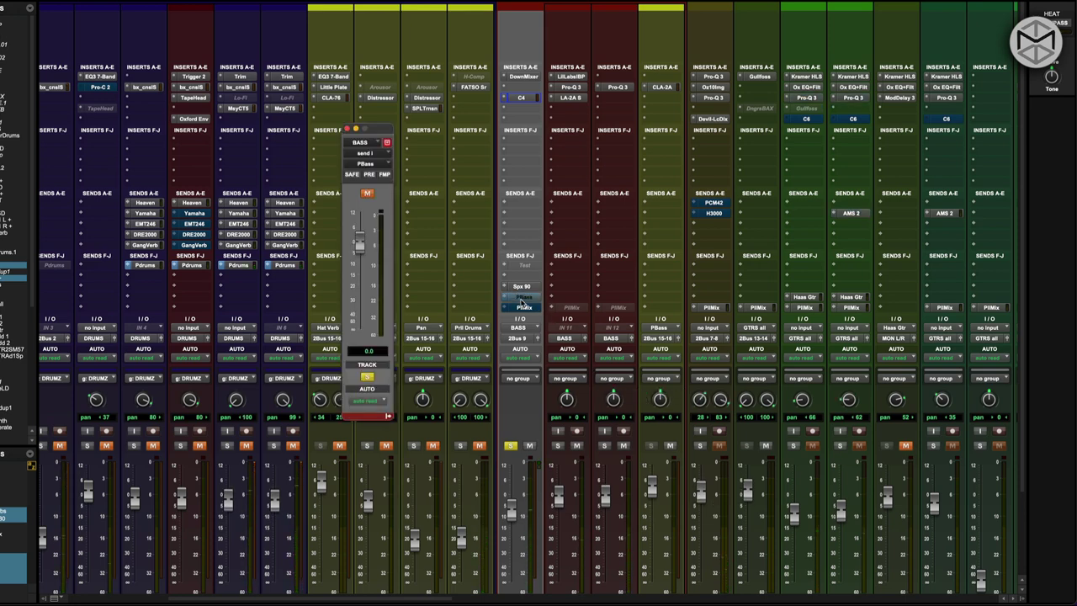
click(661, 87)
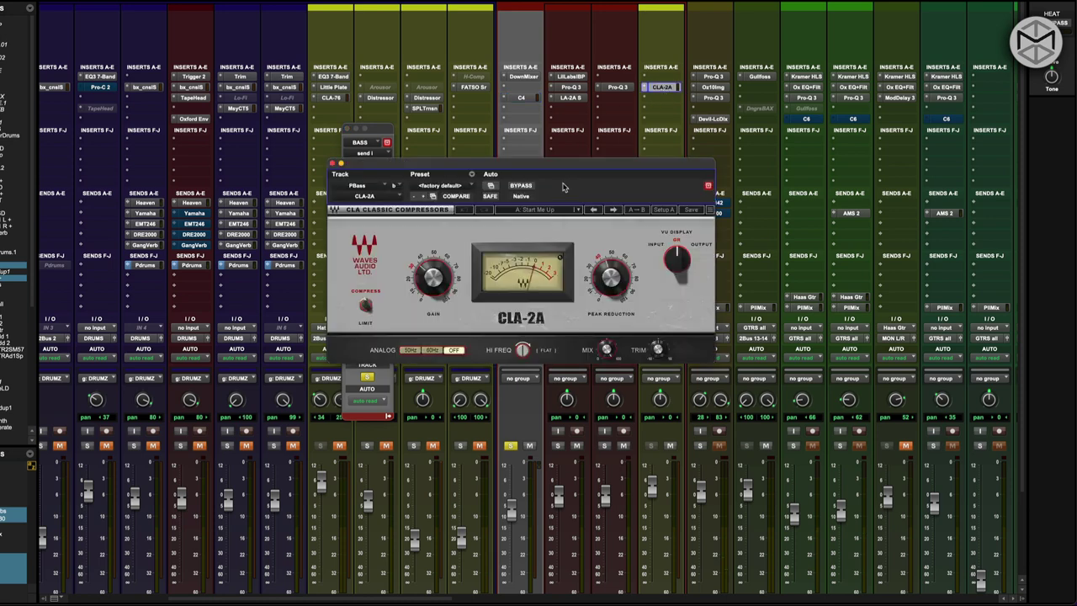
click(345, 129)
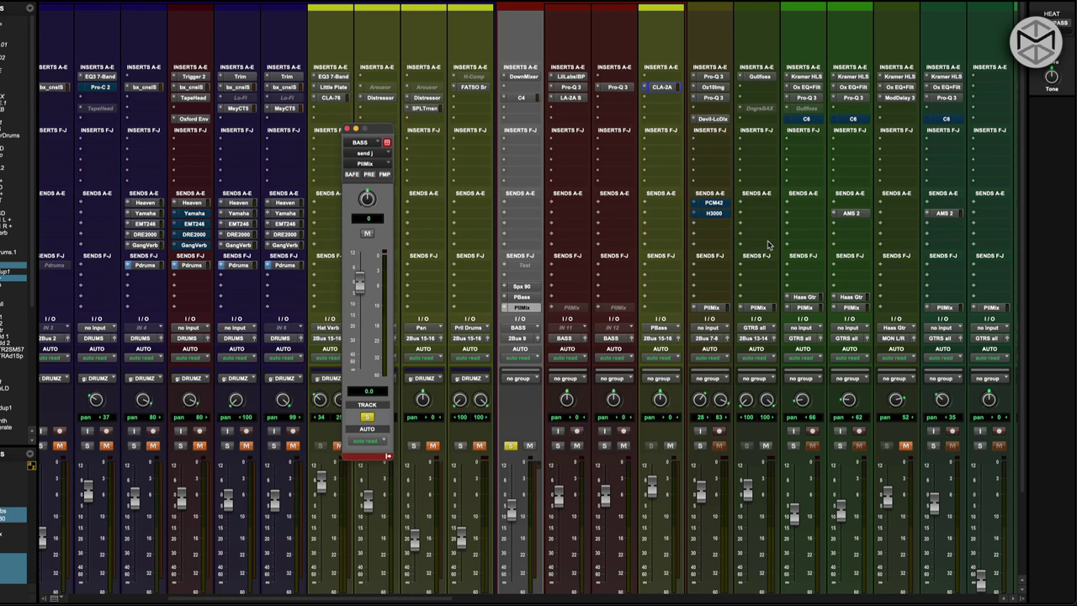
- Listen to the bass with its parallel sends active during playback, and return to the track timeline in the Edit window
key(space)
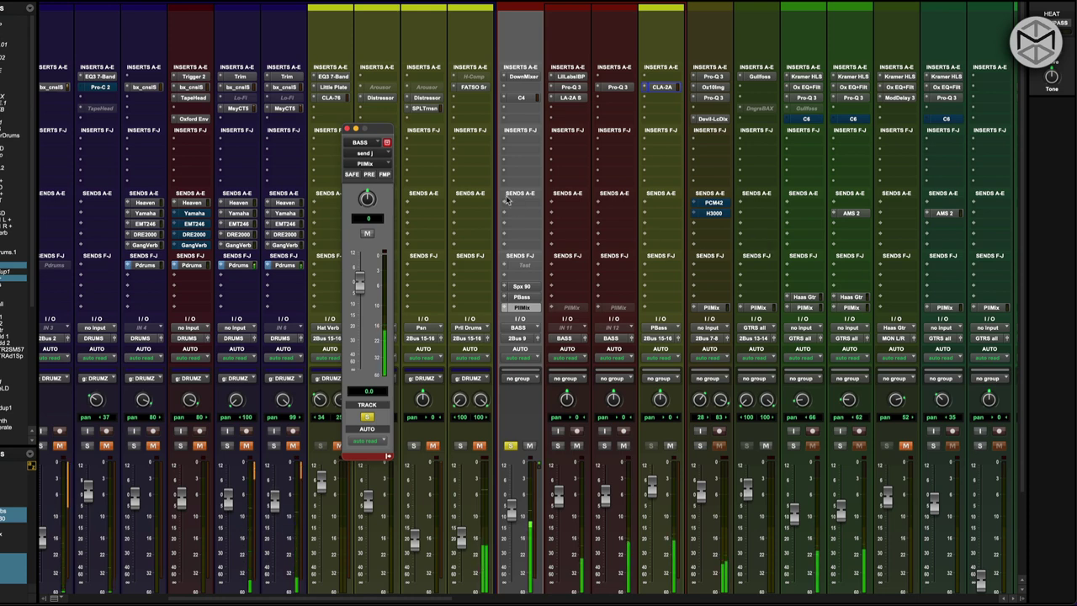
click(347, 129)
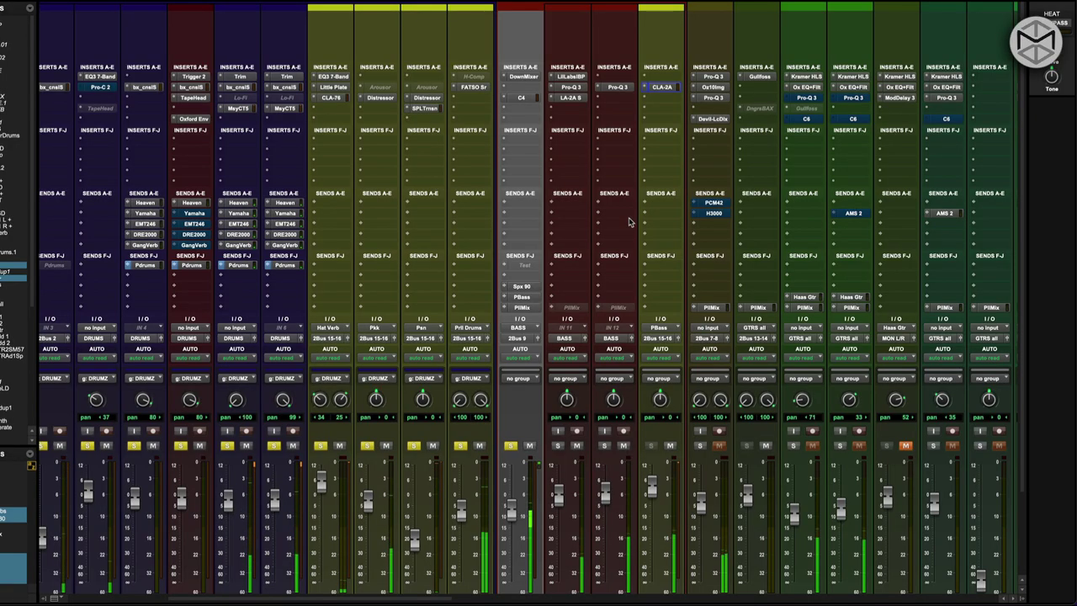
key(super+equal)
key(space)
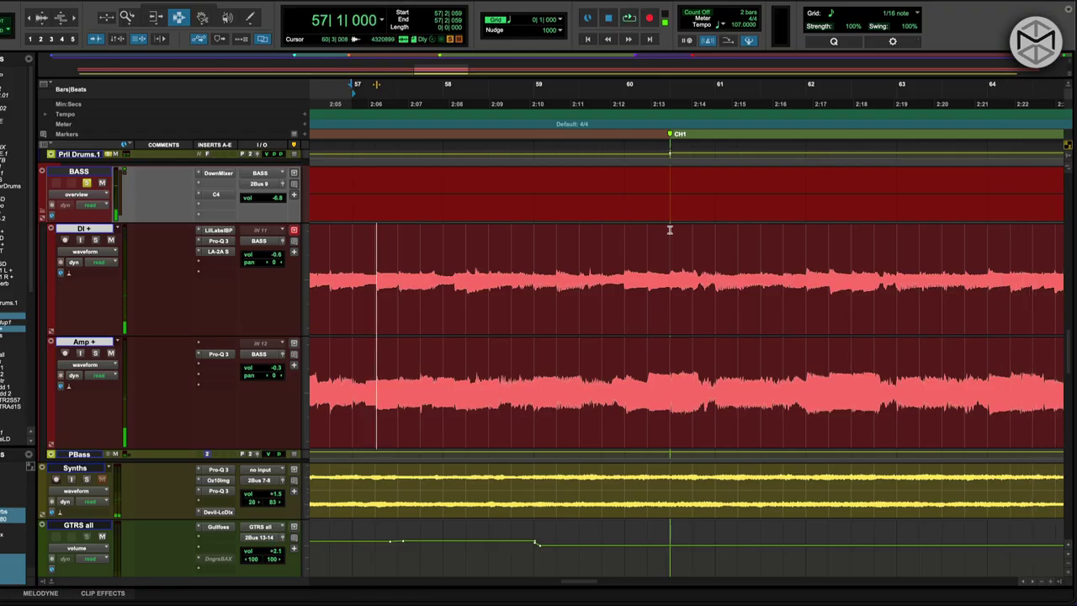